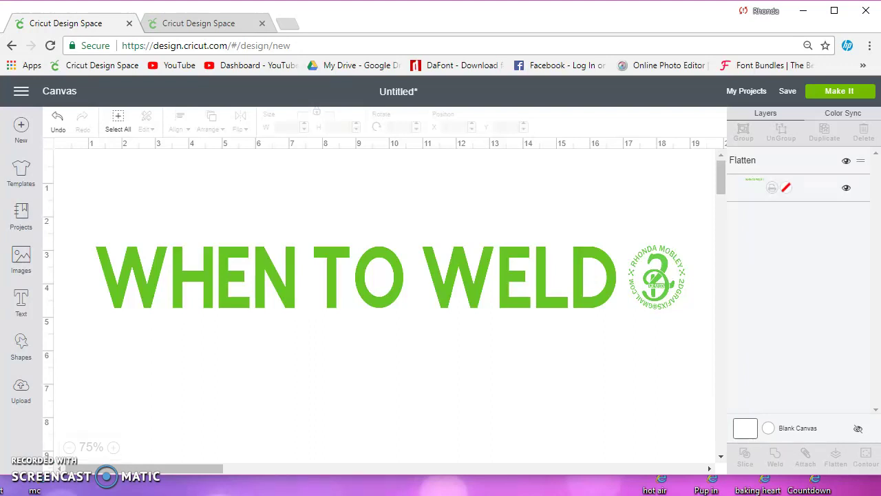
- Minimize the DS3 How To's folder window to reveal the WHEN TO WELD canvas
left_click(361, 479)
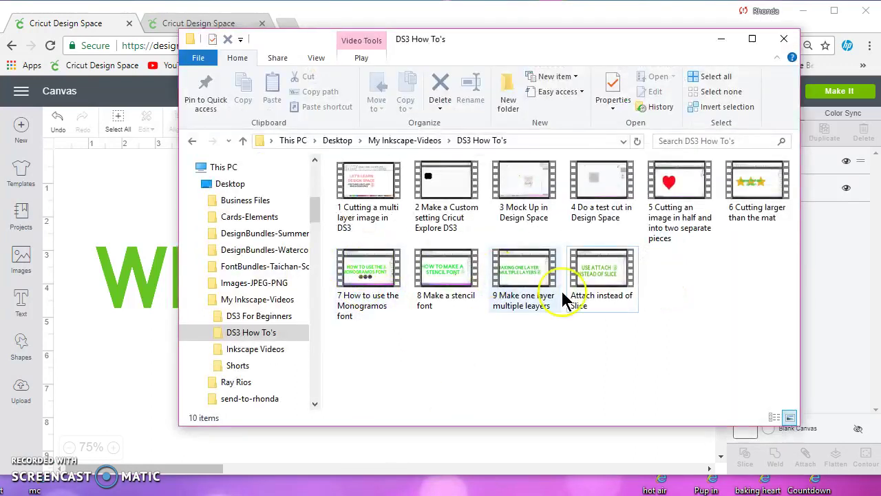
left_click(722, 38)
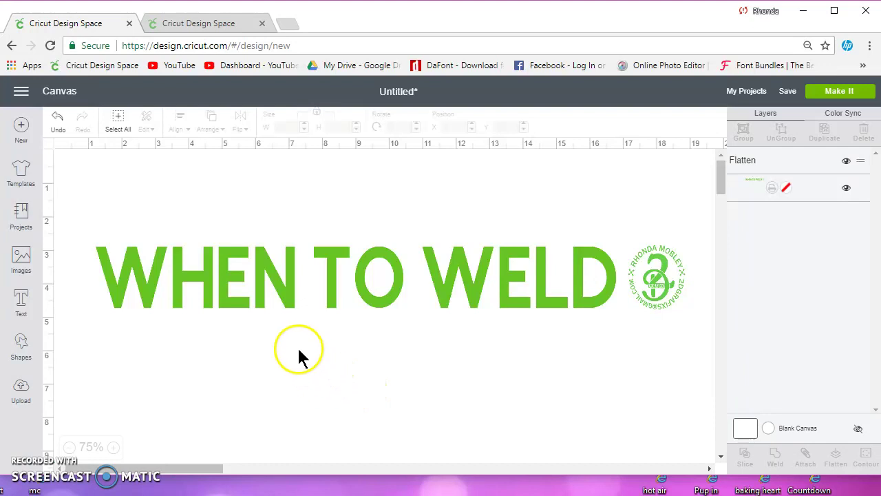
- Switch to the second project tab and select the 'Do I weld?' script text
left_click(184, 28)
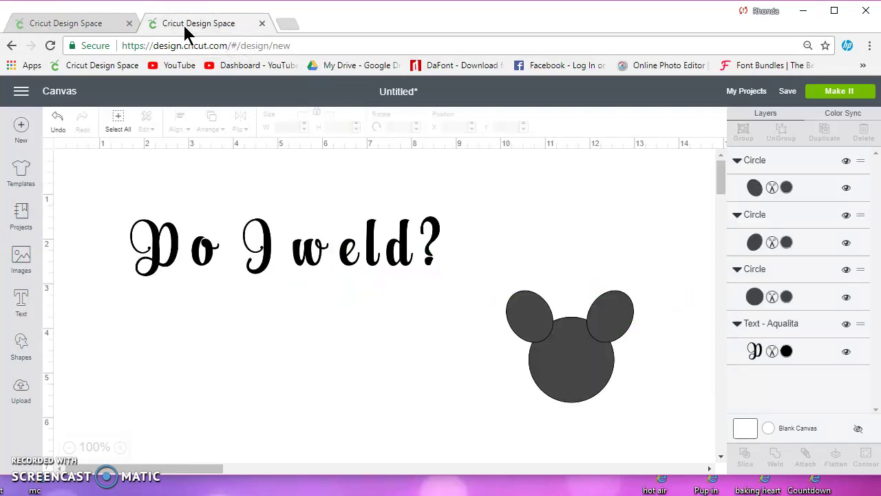
left_click(269, 278)
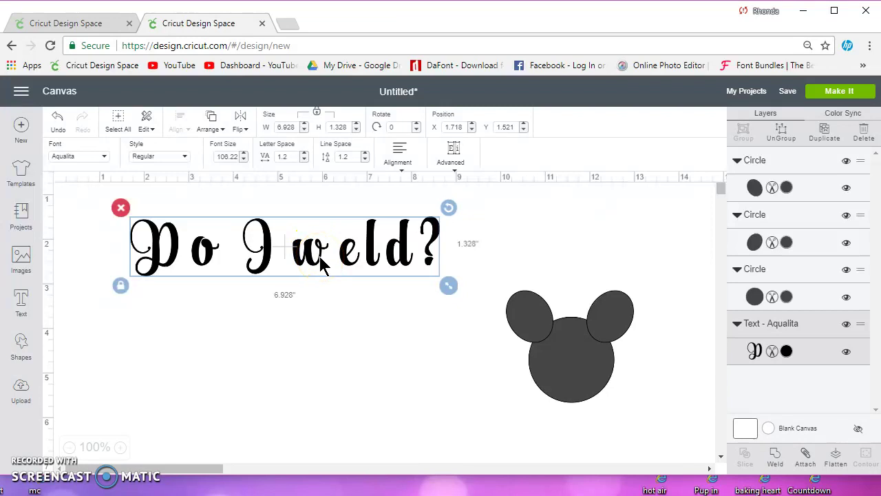
- Set the 'Do I weld?' letter spacing to -0.2, narrowing it from 6.928 to 5.627 inches
left_click(344, 265)
left_click(252, 274)
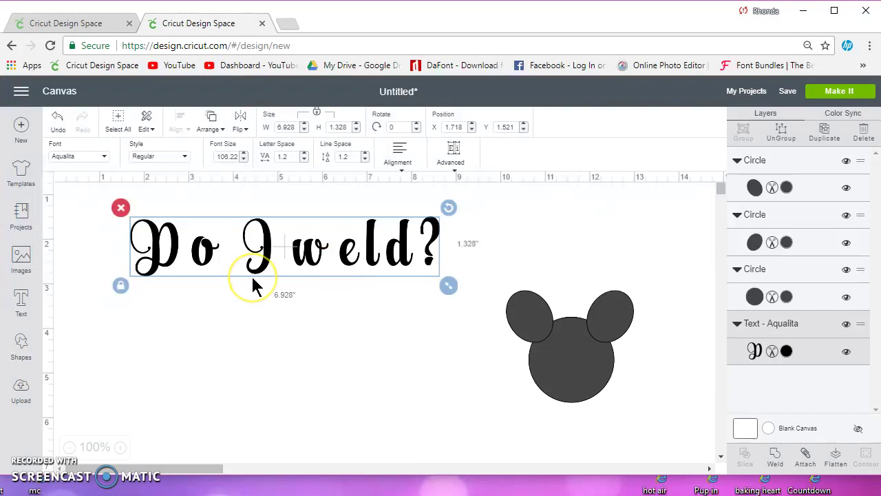
left_click(270, 284)
left_click(266, 264)
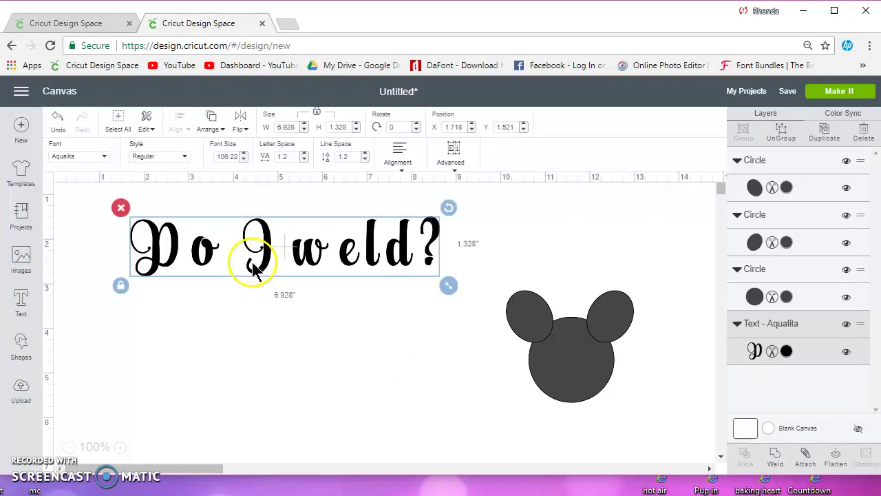
left_click(277, 157)
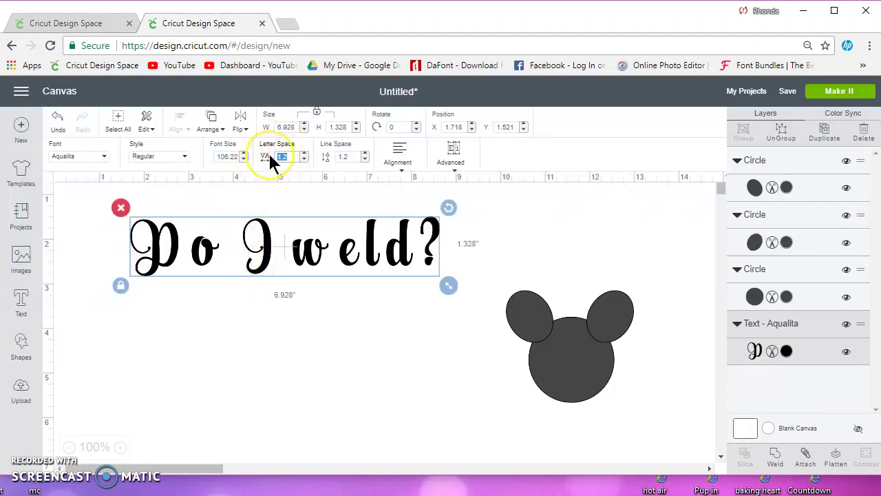
type("0")
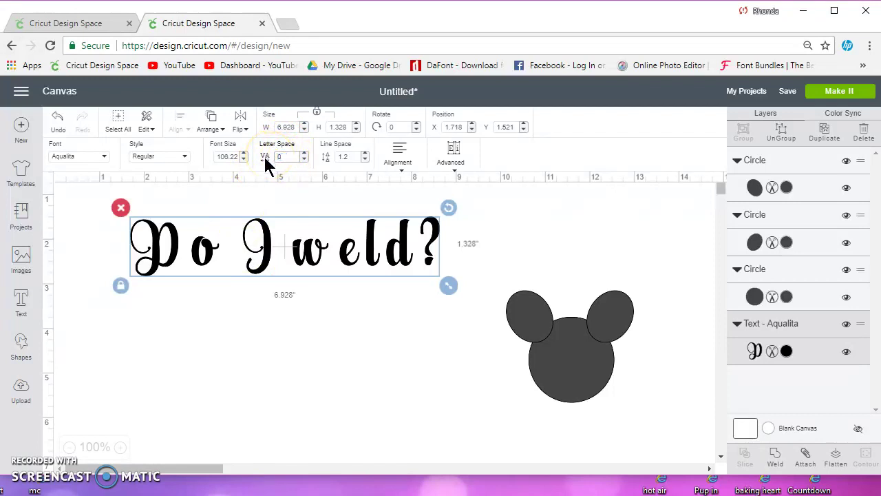
left_click(284, 158)
left_click(255, 280)
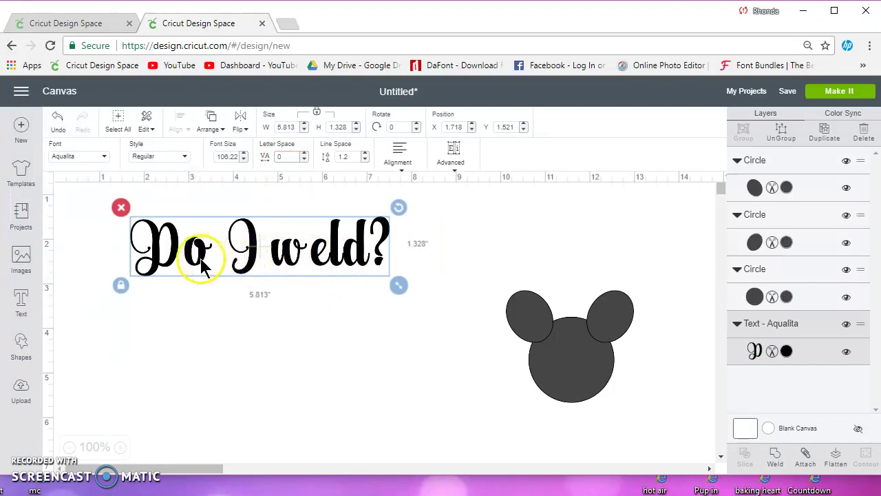
left_click(305, 159)
left_click(304, 159)
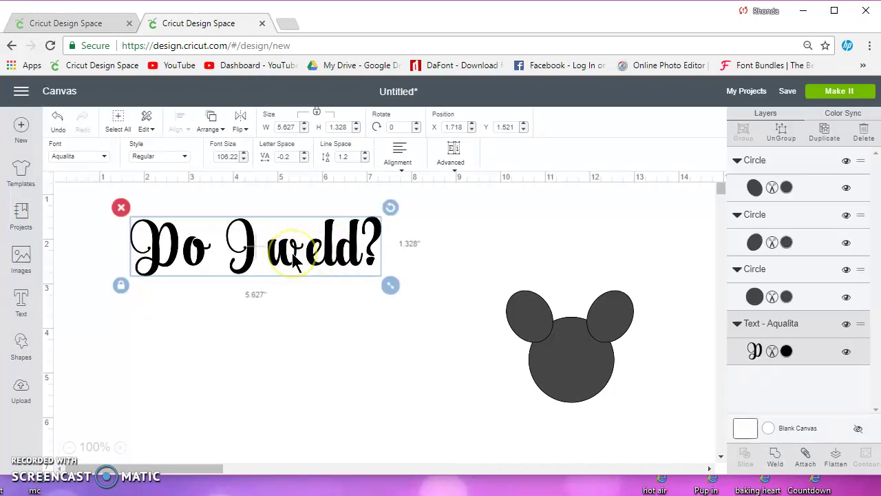
- Ungroup the text into letters and move the 'w' right, away from the 'I'
left_click(781, 130)
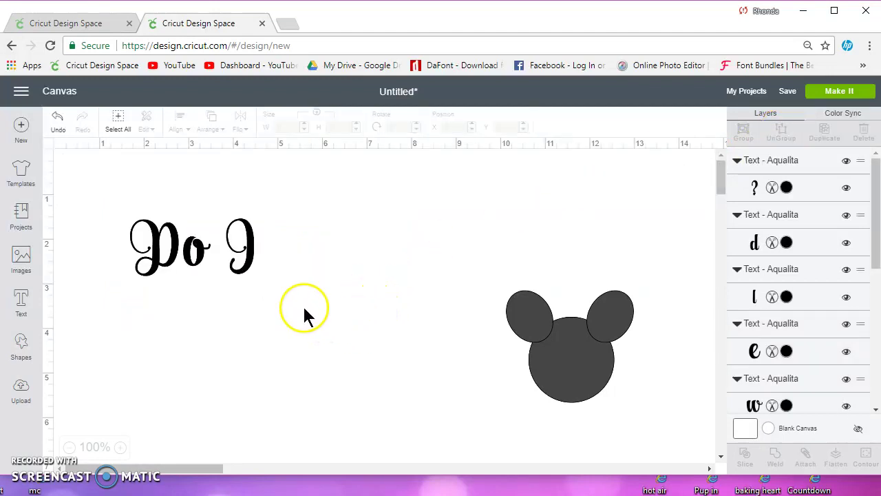
left_click(285, 263)
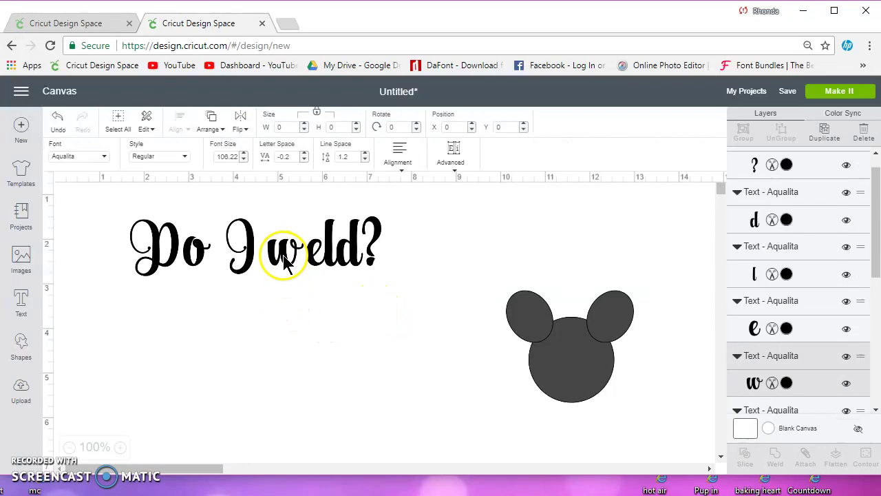
left_click_drag(285, 264, 290, 260)
- Bottom-align the 'weld?' letters and group them together
left_click_drag(398, 284, 277, 201)
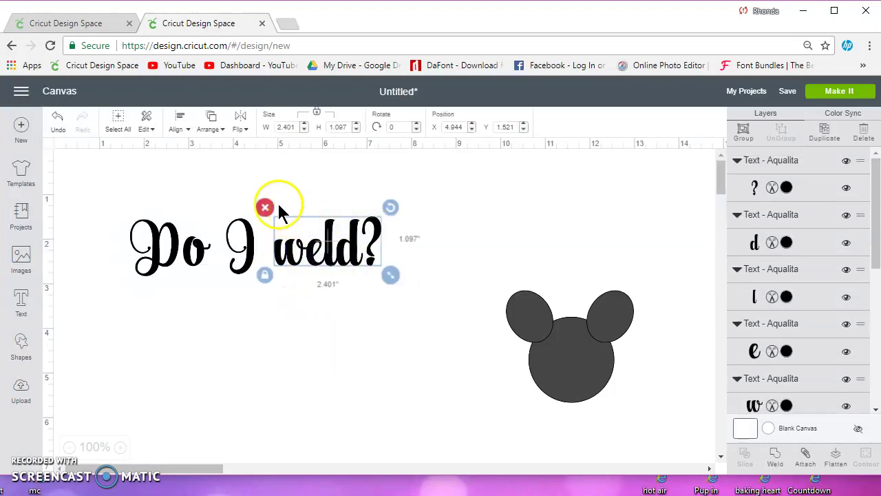
left_click(175, 120)
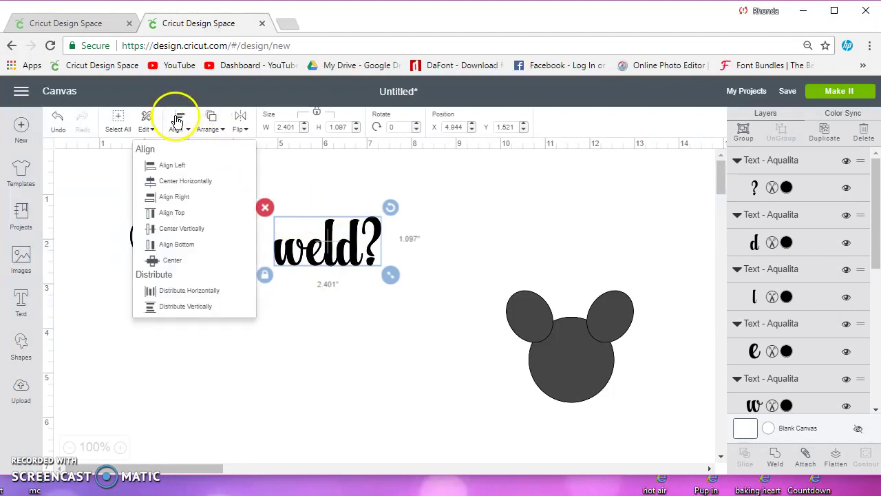
left_click(177, 245)
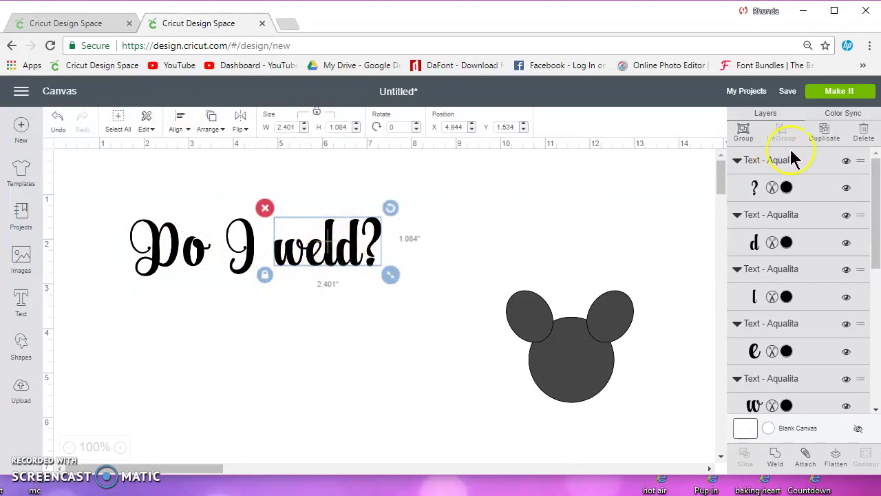
left_click(744, 132)
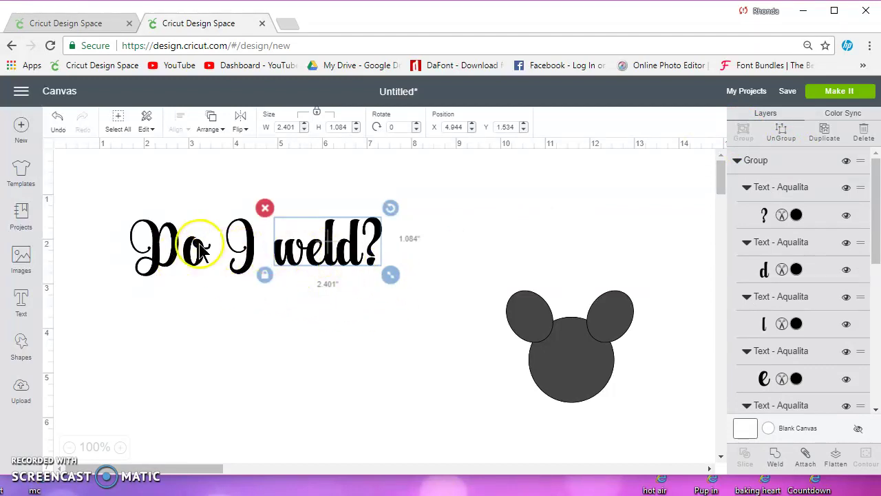
- Weld all the 'Do I weld?' letters into one shape
left_click(346, 317)
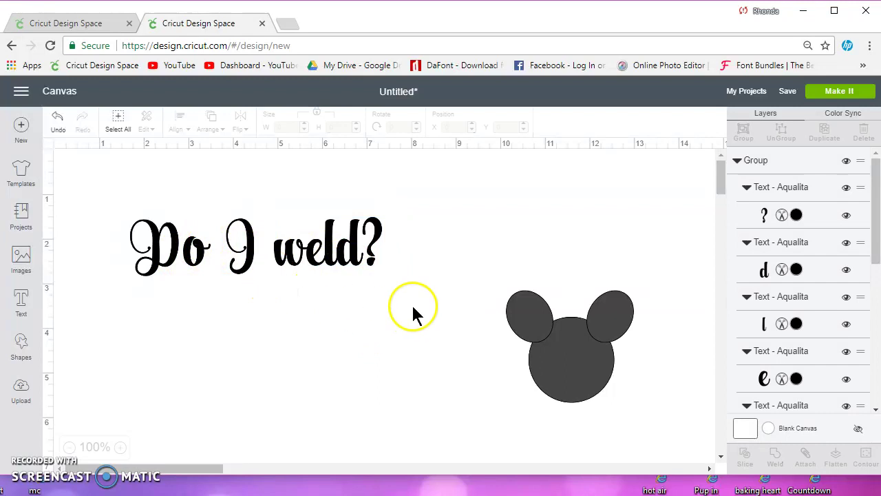
left_click_drag(413, 305, 121, 180)
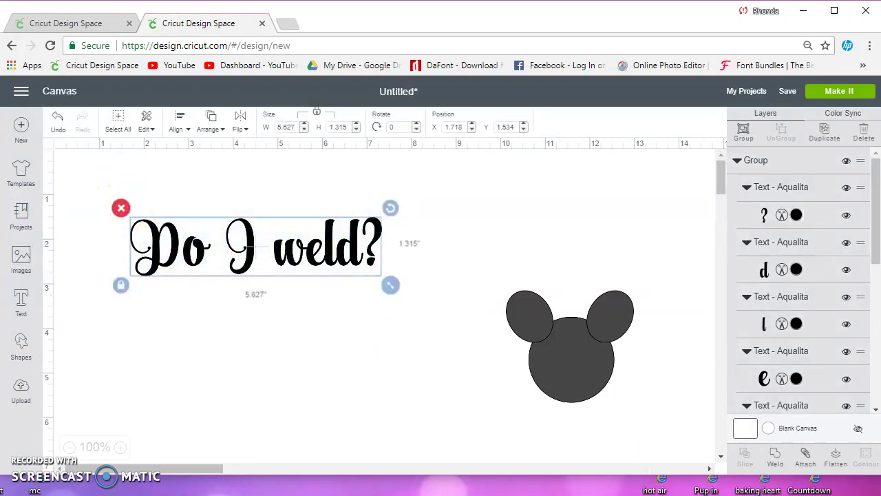
left_click(776, 457)
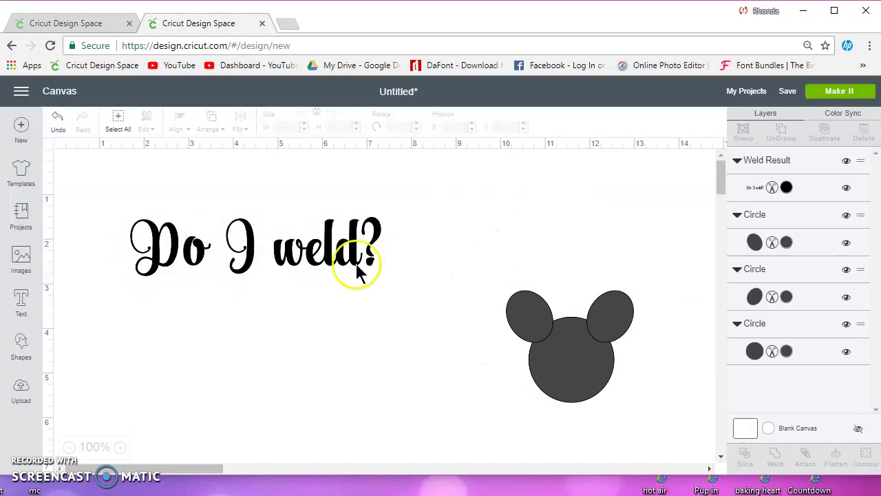
- Nudge the welded 'Do I weld?' layer into place at X 1.732, Y 1.381
mouse_move(245, 258)
left_mouse_down()
mouse_move(245, 267)
mouse_move(241, 247)
left_mouse_up()
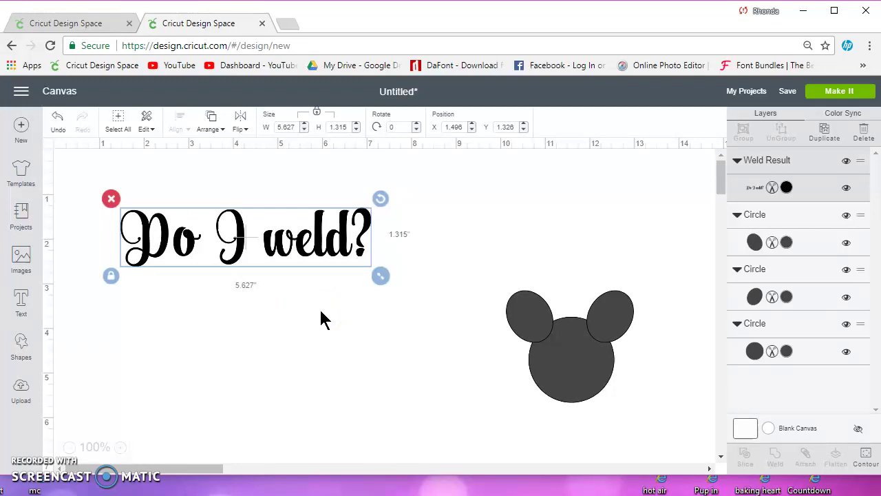
left_click(322, 323)
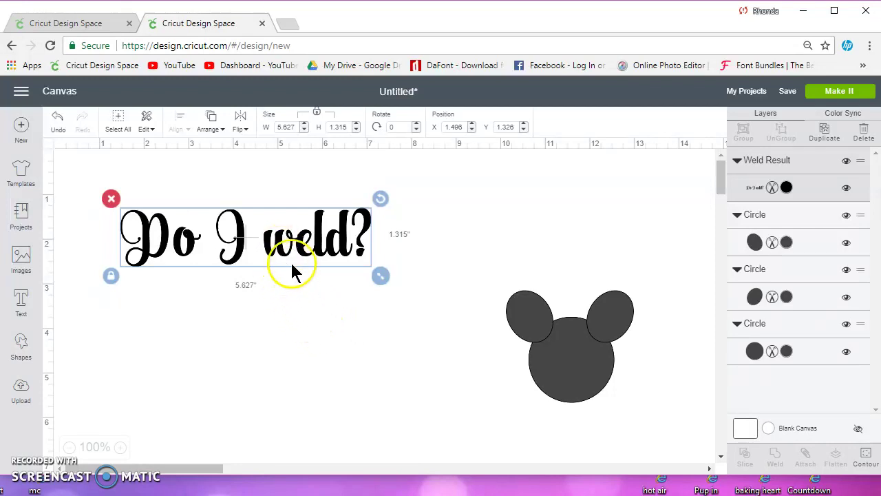
left_click(281, 240)
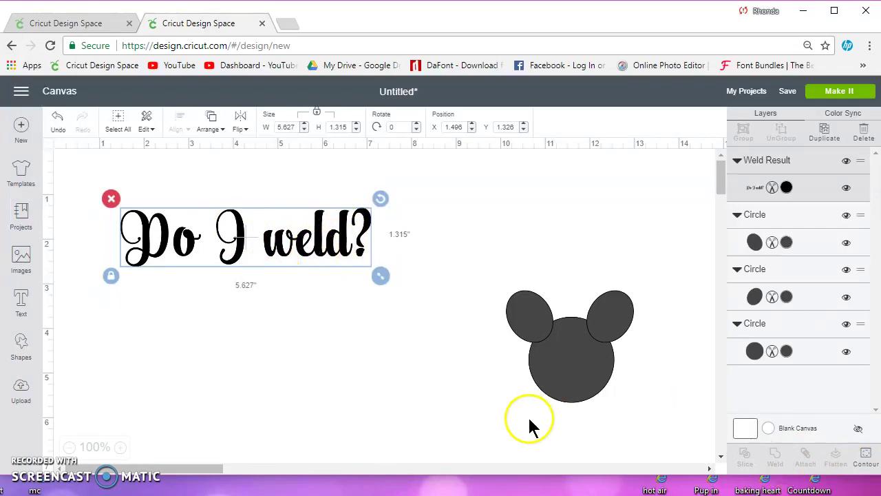
left_click(307, 260)
left_click_drag(308, 260, 310, 253)
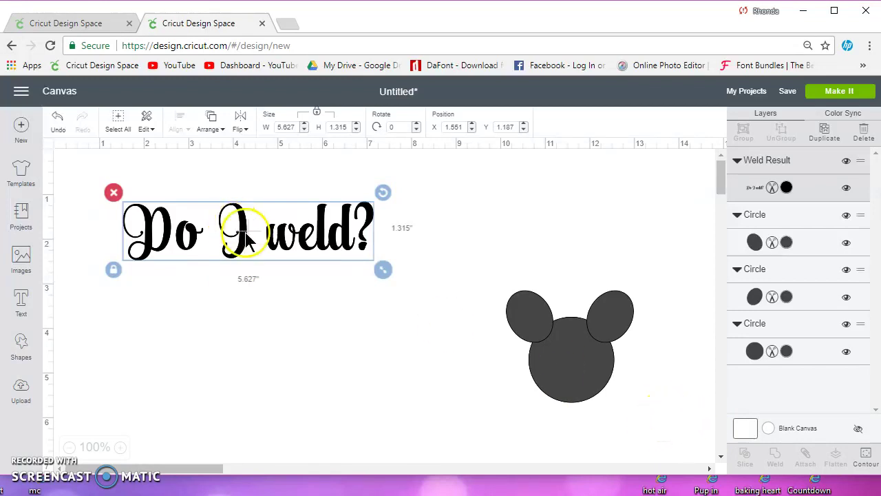
left_click_drag(247, 245, 253, 254)
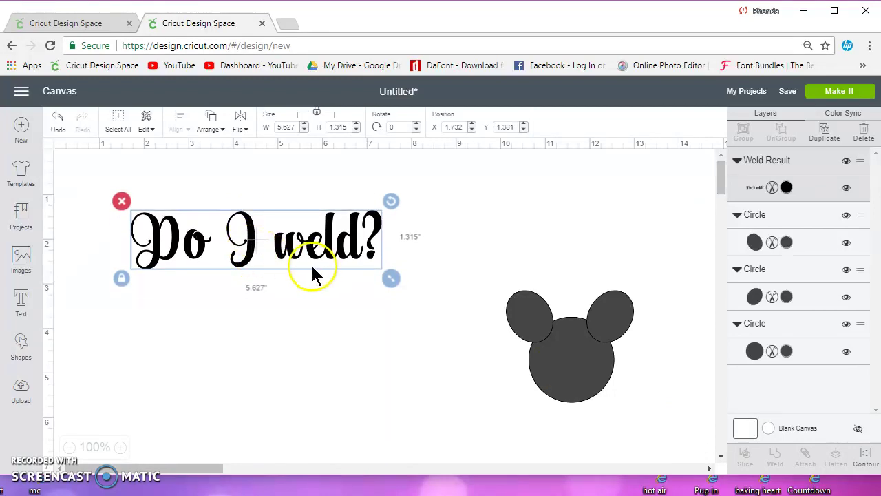
- Move the 'Do I weld?' text to the upper right and the Mickey circles to the left
left_click_drag(246, 216, 606, 184)
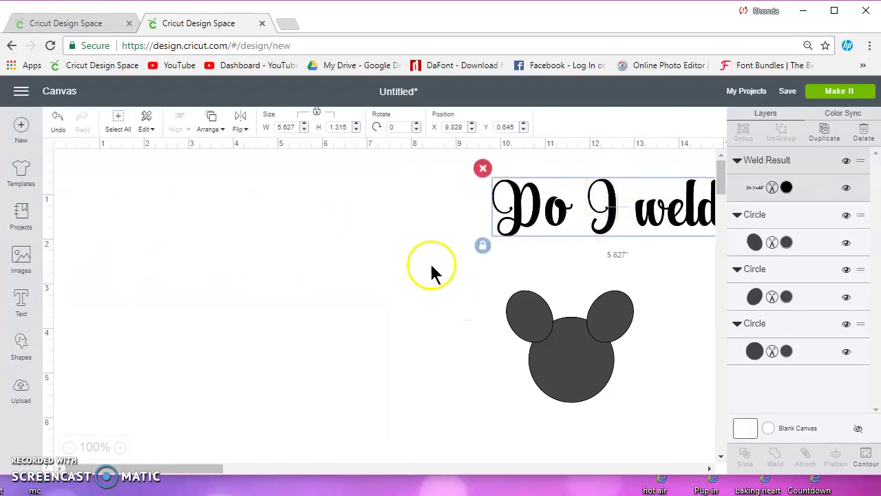
left_click_drag(432, 271, 647, 398)
left_click_drag(599, 366, 288, 286)
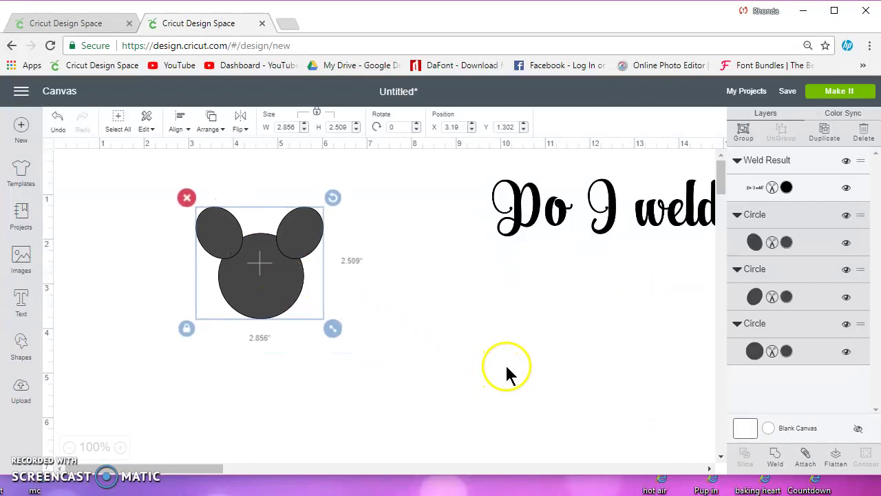
left_click(482, 389)
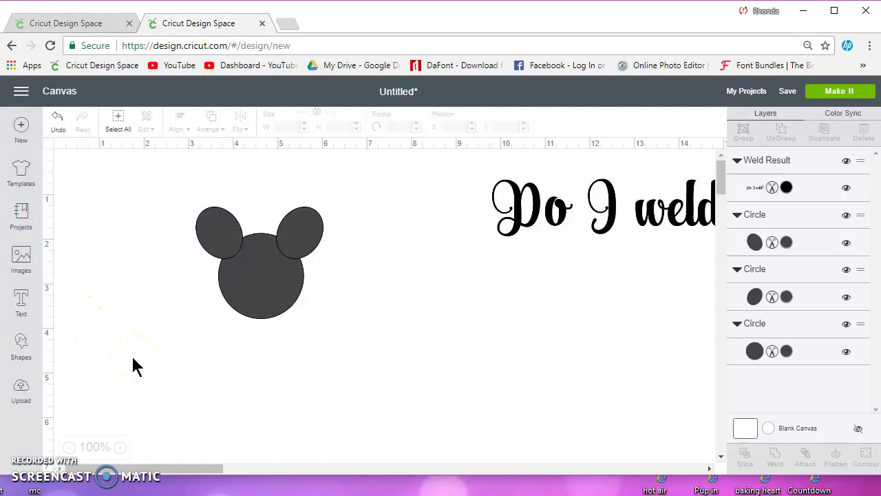
- Weld the three circles into one 2.856 by 2.509 inch Mickey head below the text
left_click(229, 227)
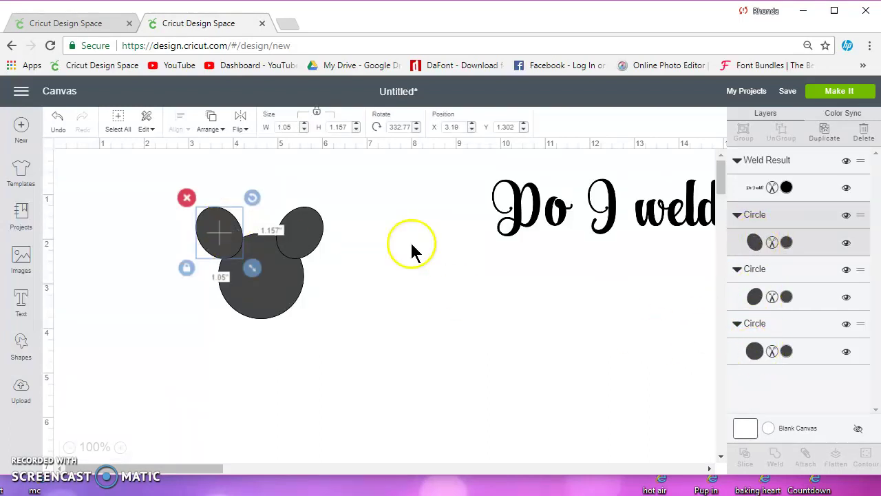
left_click(275, 290)
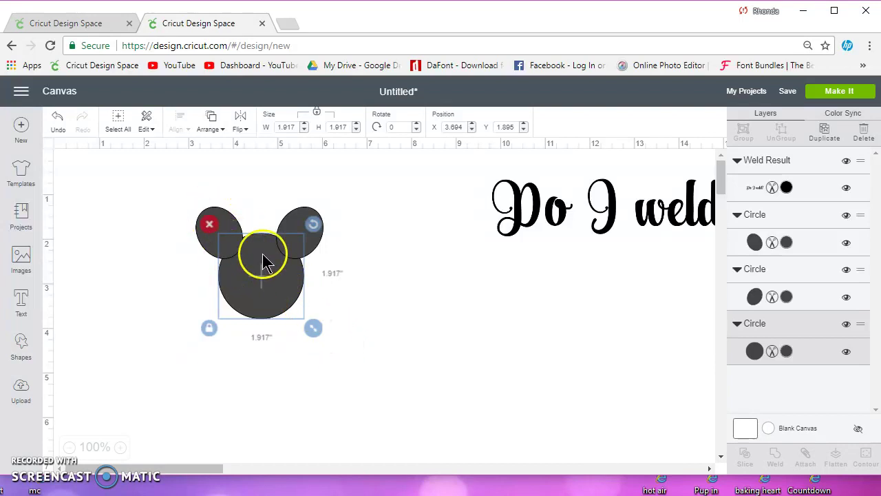
left_click_drag(335, 337, 181, 191)
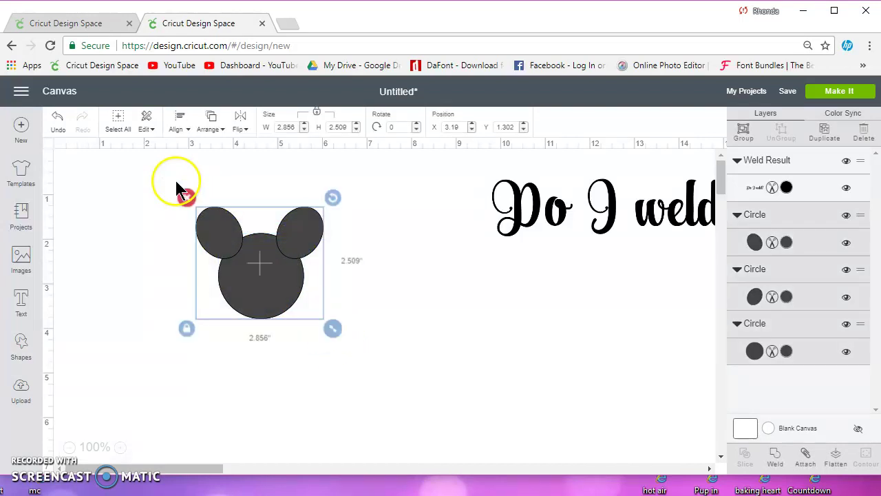
left_click(776, 456)
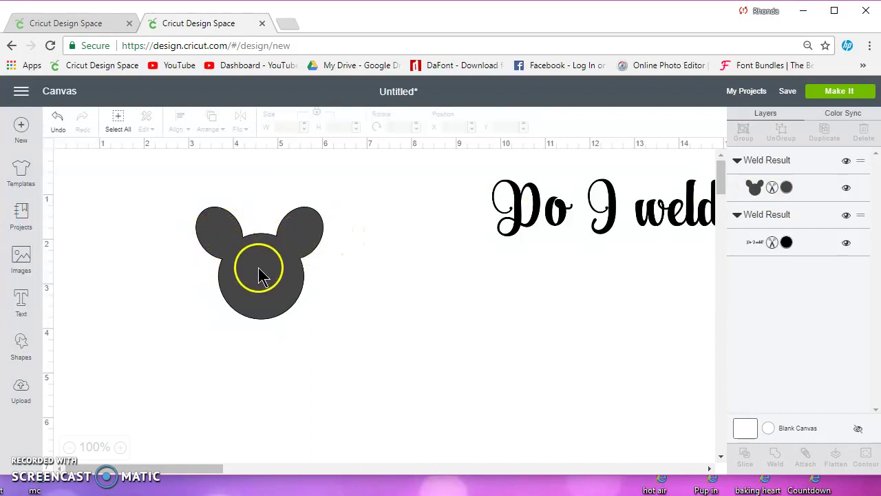
left_click_drag(260, 279, 519, 344)
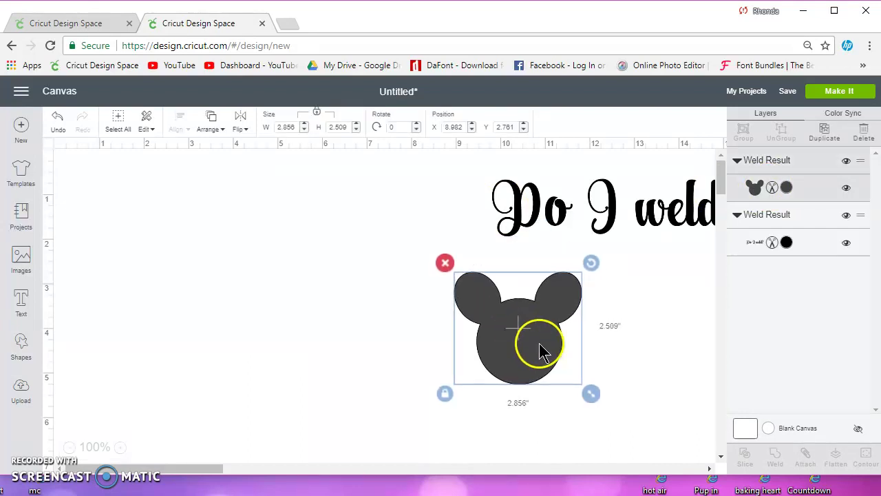
left_click(417, 351)
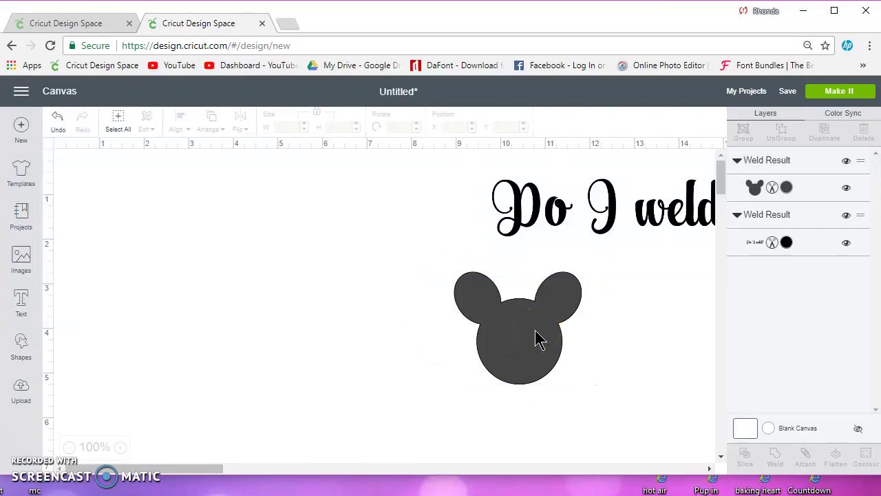
- Add a 'hello' text object and move it up on the left of the canvas
left_click(540, 337)
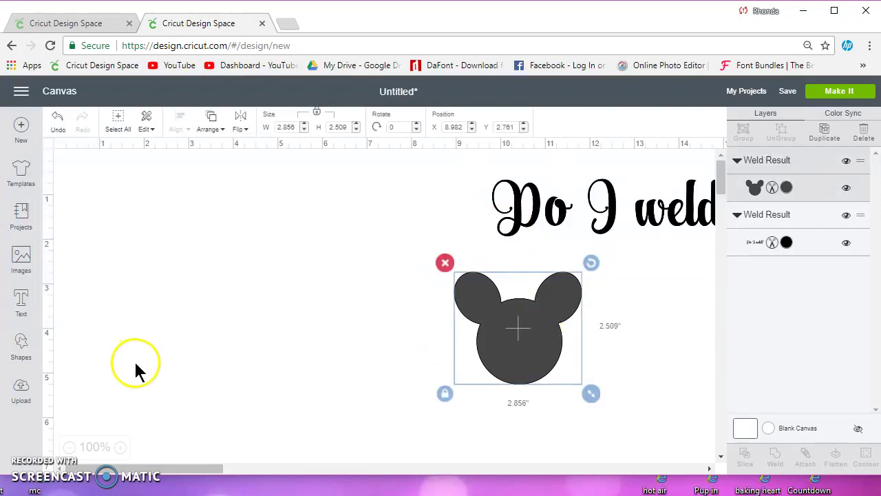
left_click(22, 304)
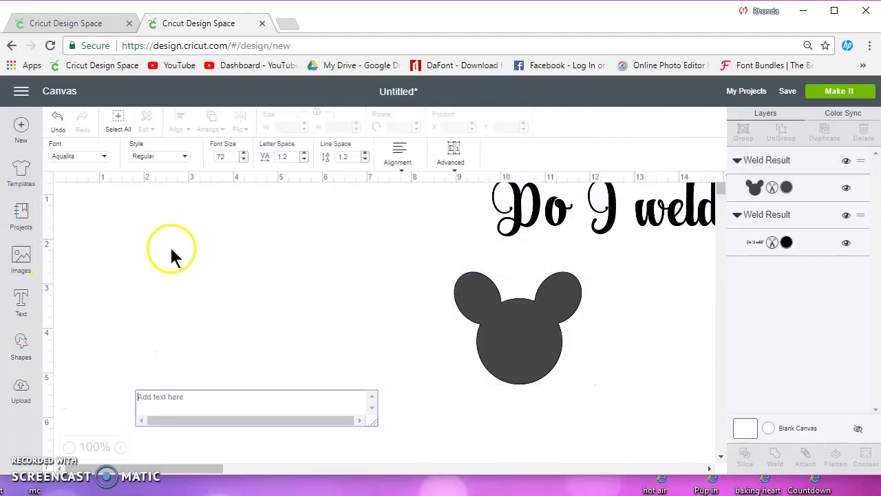
type("hello")
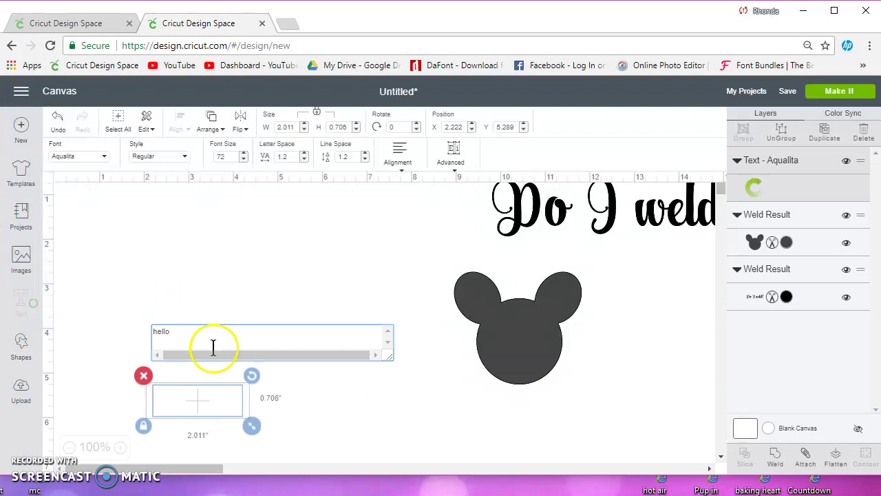
left_click_drag(163, 407, 197, 262)
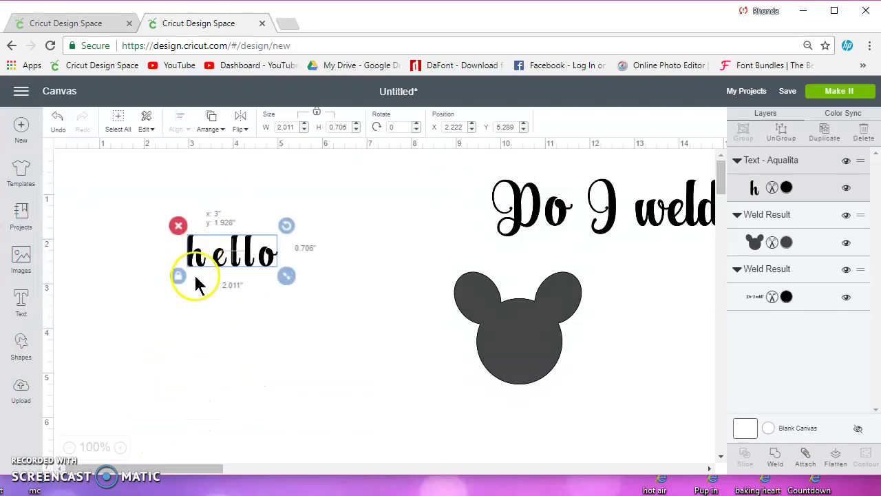
- Add 'there' as a separate text object, placed below 'hello' and shifted right
left_click(21, 305)
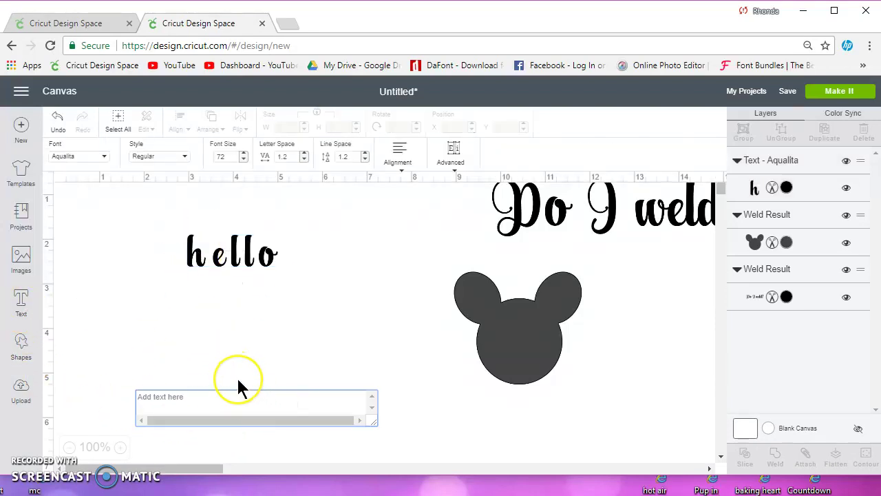
type("there")
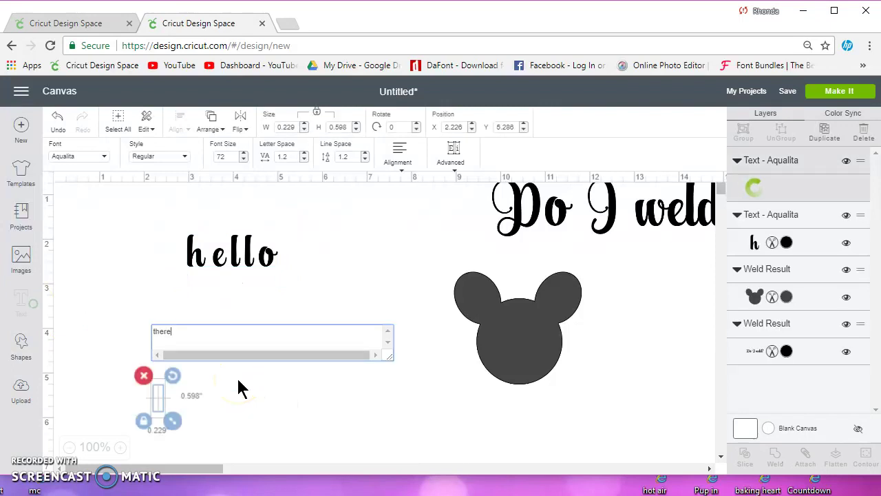
key("Return")
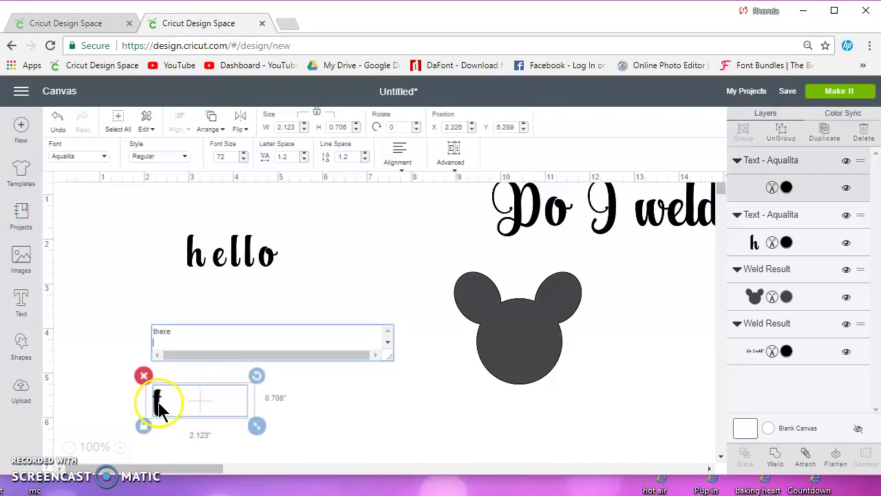
left_click_drag(158, 406, 197, 314)
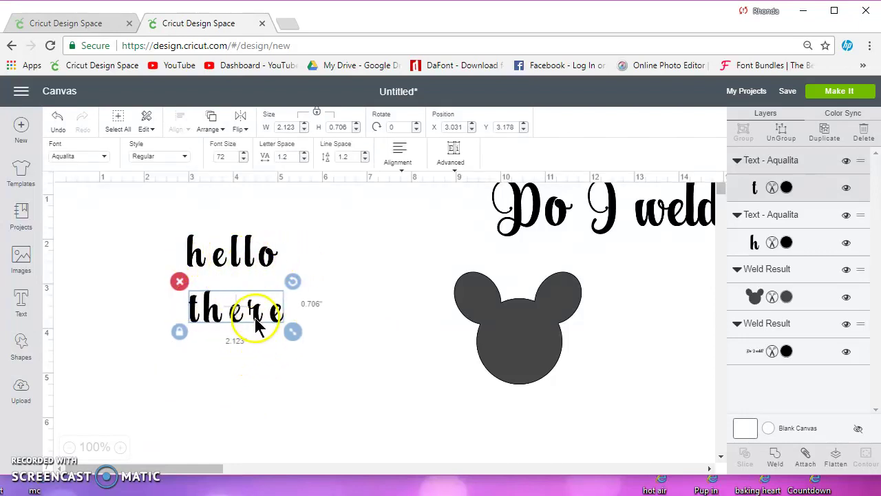
left_click_drag(256, 324, 300, 306)
- Attach the 'hello' and 'there' text layers together
left_click(307, 389)
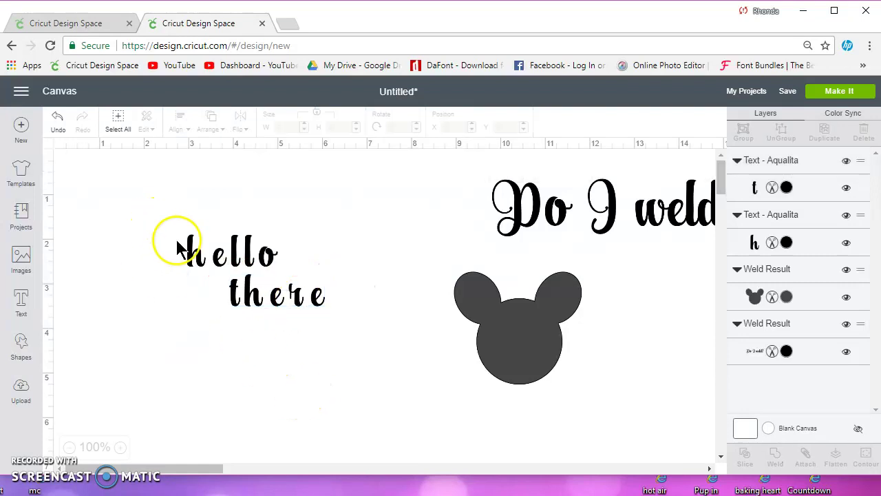
left_click_drag(158, 215, 316, 343)
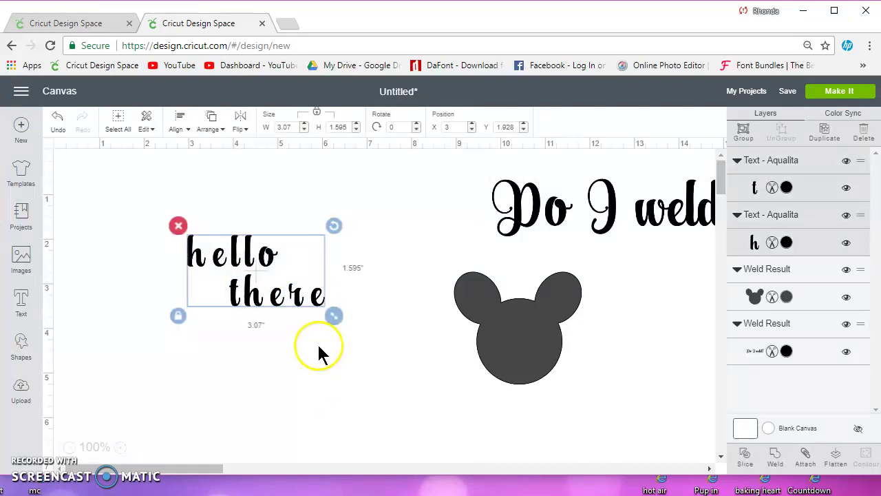
left_click(807, 458)
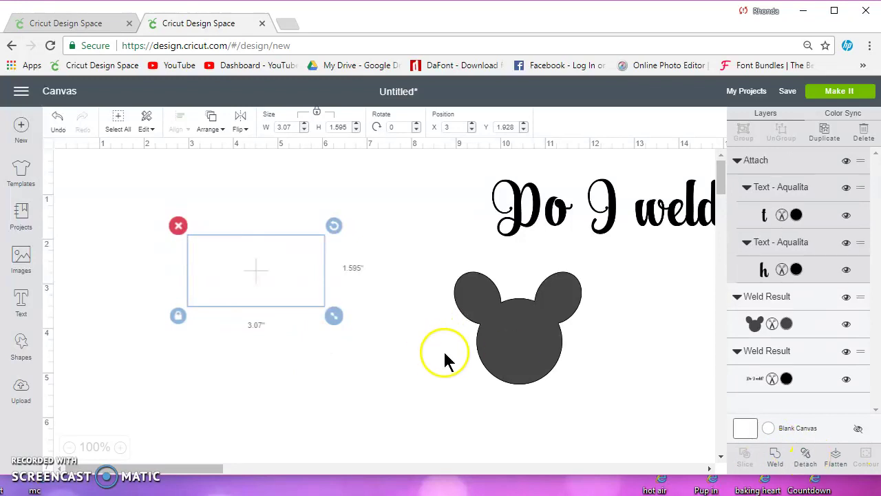
- Color the attached text Very Berry red and preview the project on 3 mats
left_click(765, 274)
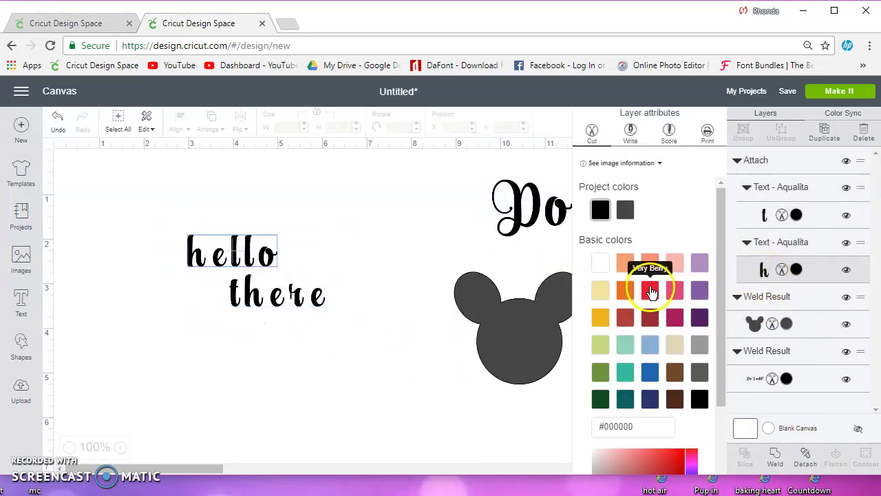
left_click(651, 292)
left_click(313, 344)
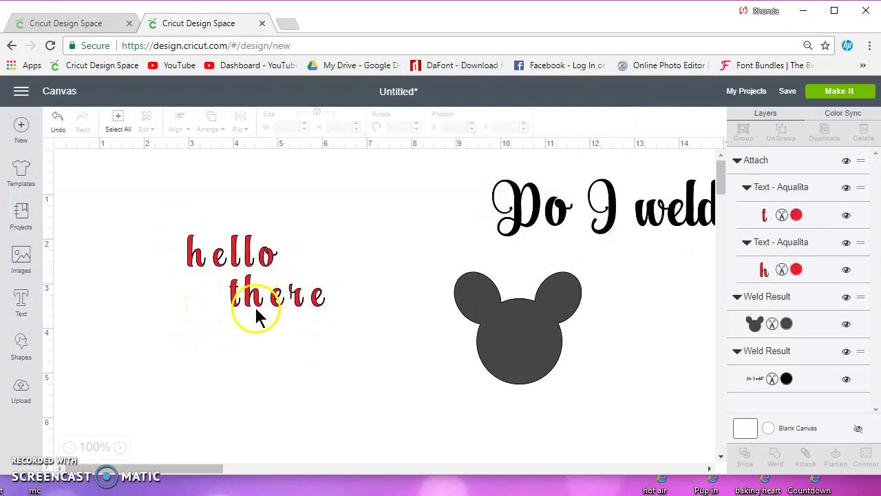
left_click(840, 90)
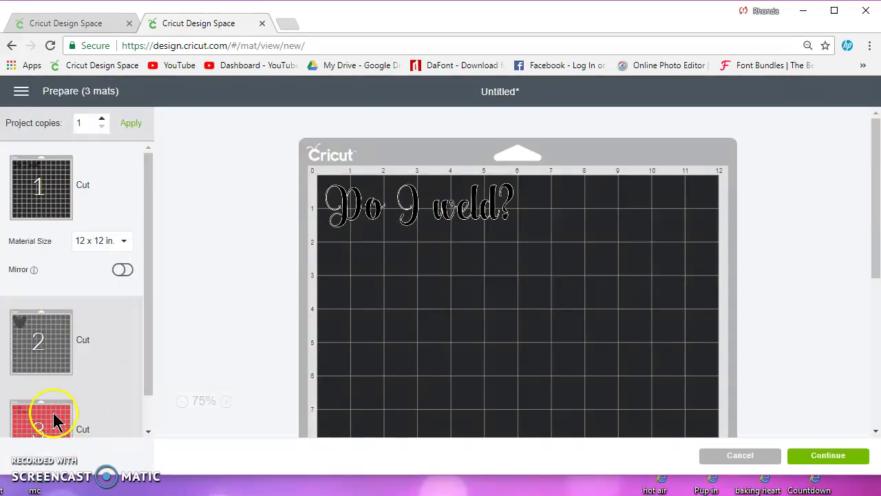
- Detach 'hello' and 'there' into separate red layers, checking the red mat before and after
left_click(53, 419)
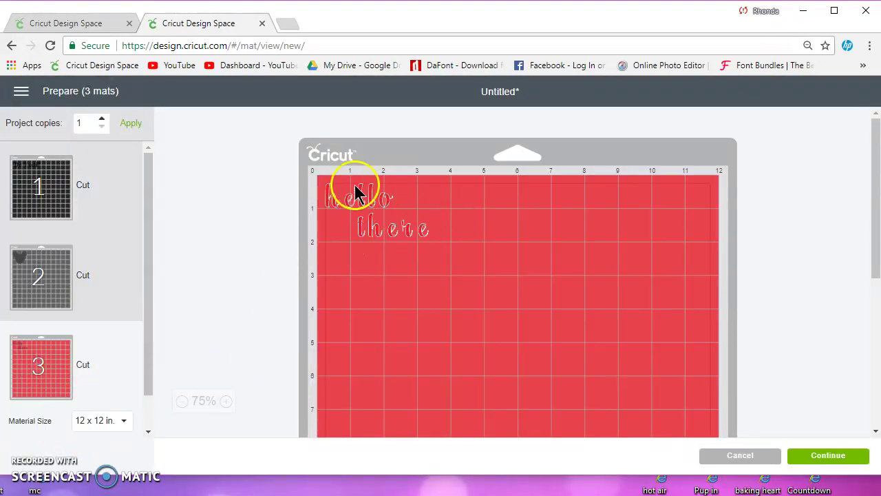
left_click(736, 456)
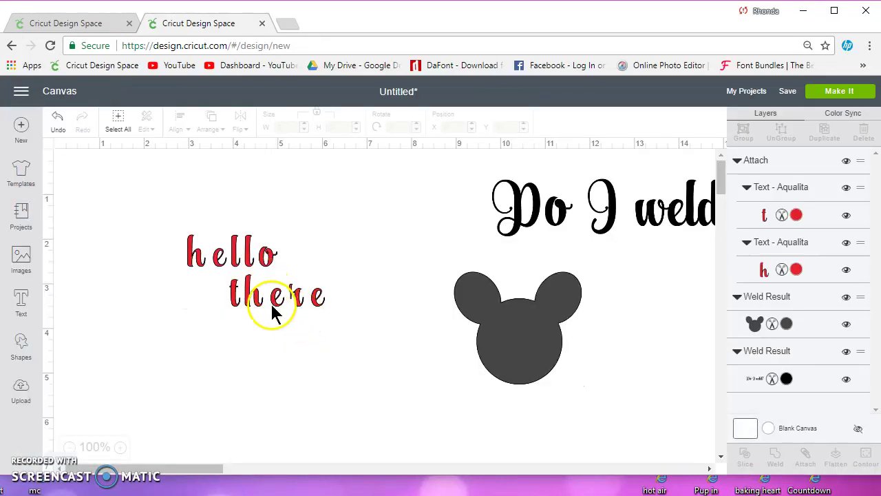
left_click_drag(186, 215, 336, 335)
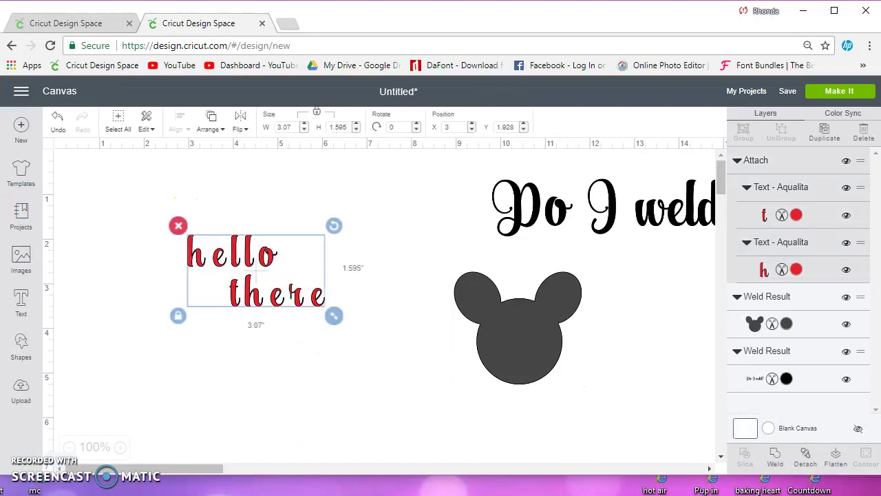
left_click(804, 456)
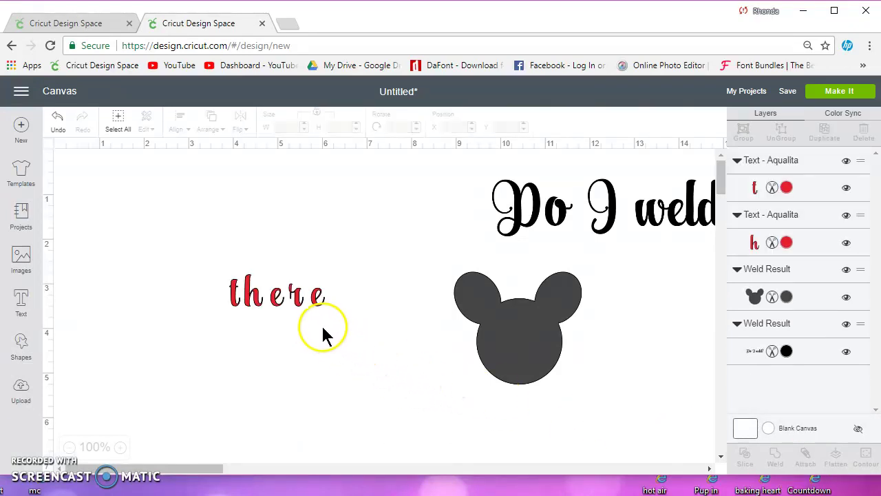
left_click(837, 91)
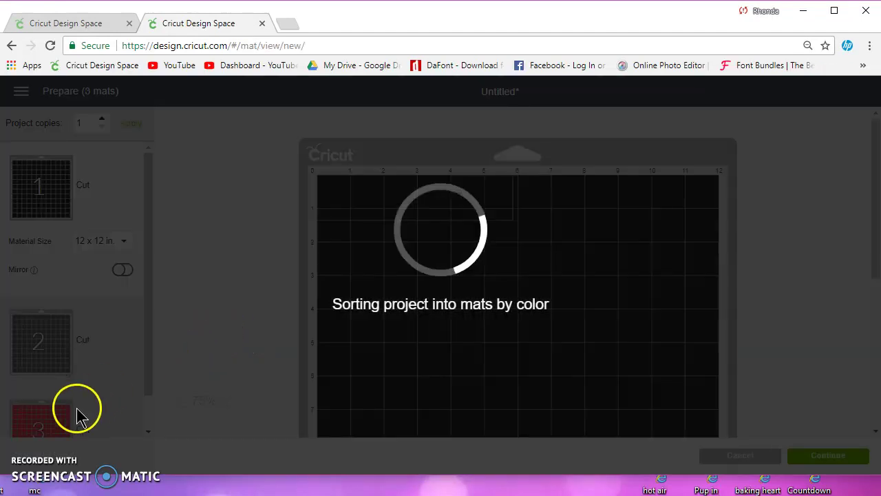
left_click(75, 407)
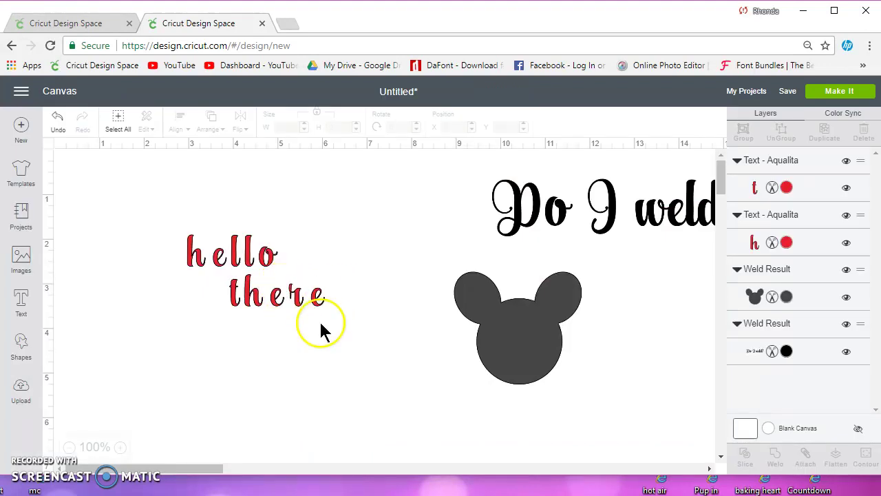
- Weld 'hello' and 'there' into one 3.07 by 1.595 inch red layer and check it on the mats
left_click_drag(331, 322, 140, 217)
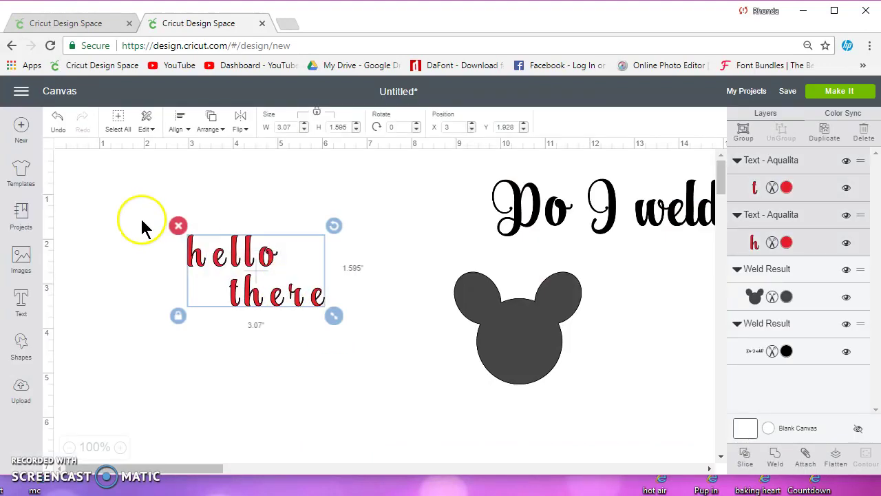
left_click(774, 454)
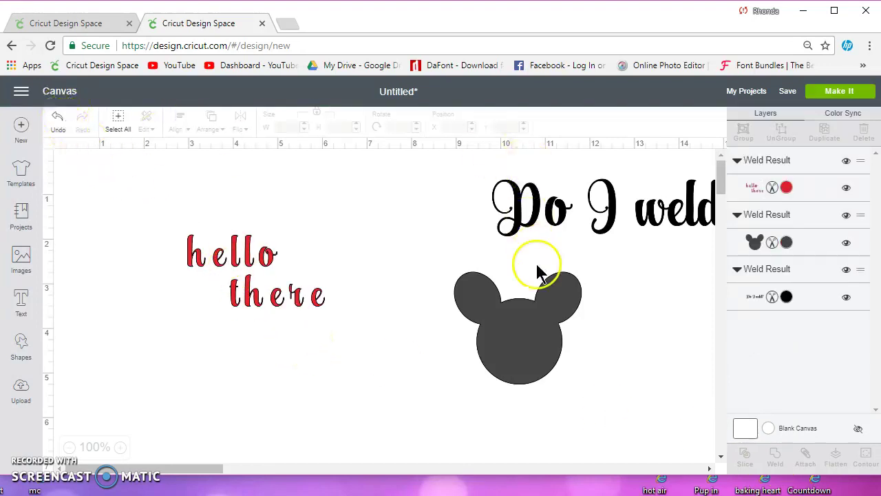
left_click(847, 92)
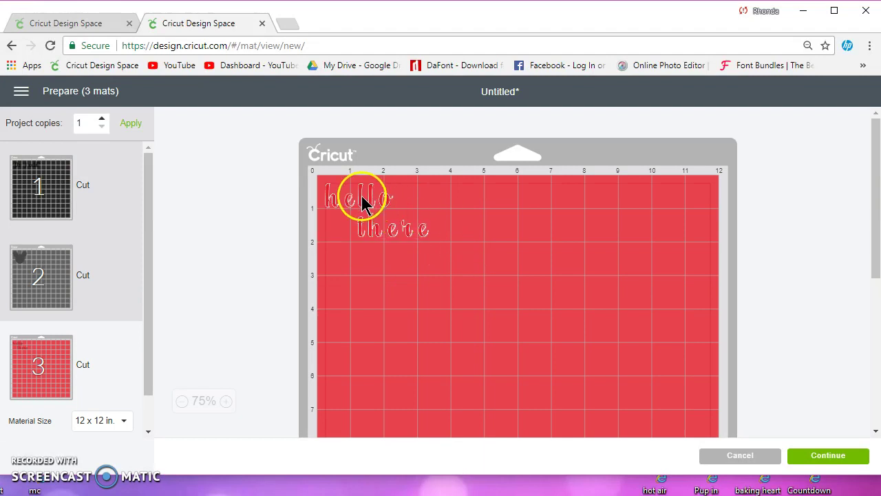
left_click(740, 457)
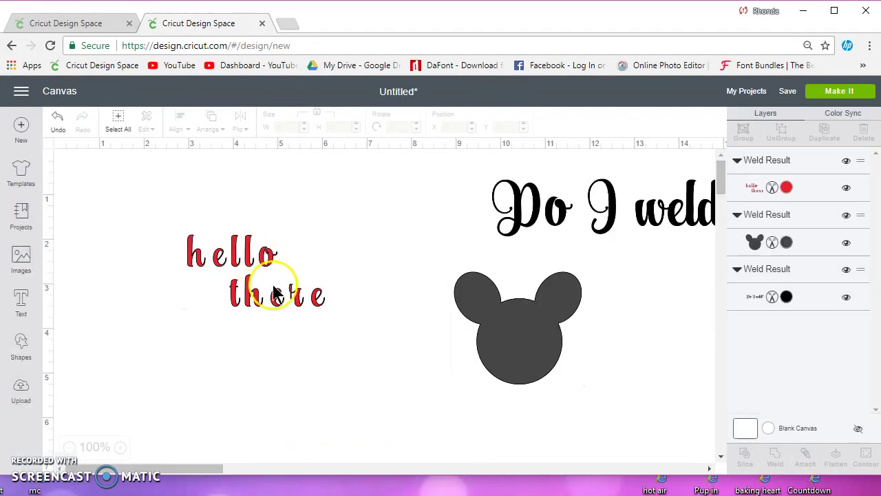
left_click(278, 306)
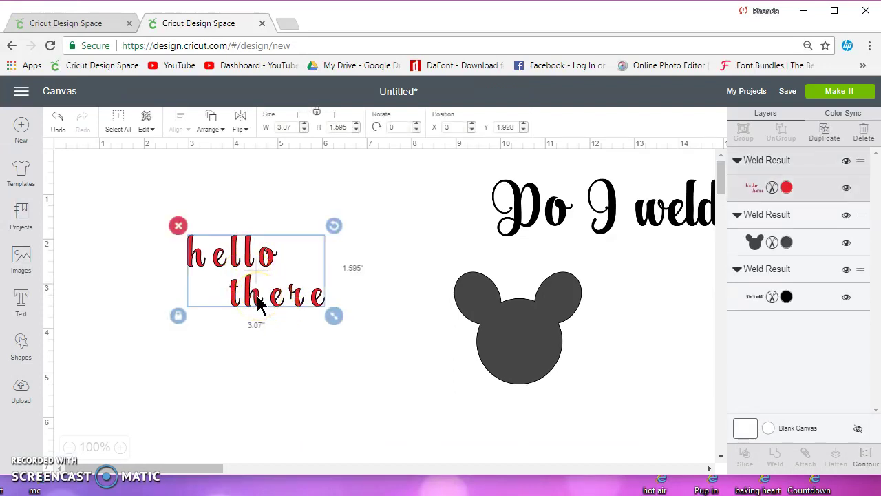
- Drag 'Do I weld?' up onto the canvas and place the Mickey head beneath it at X 7.815, Y 3.066
left_click(262, 307)
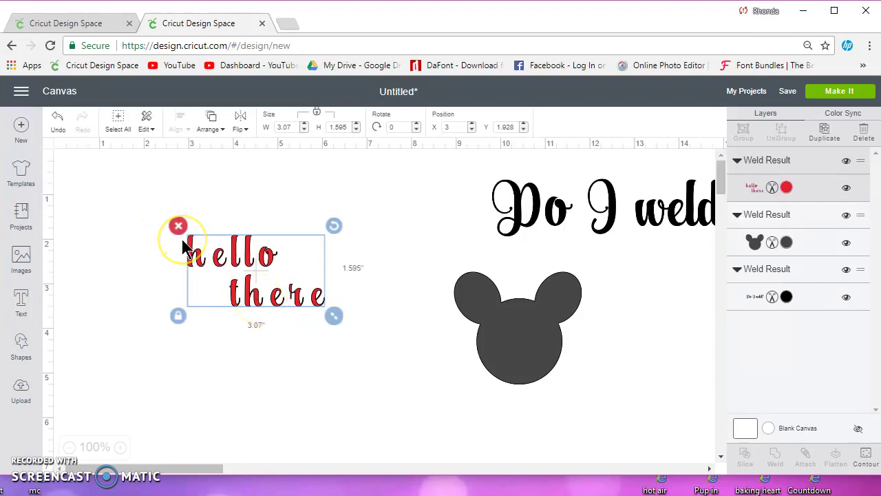
left_click_drag(533, 206, 392, 215)
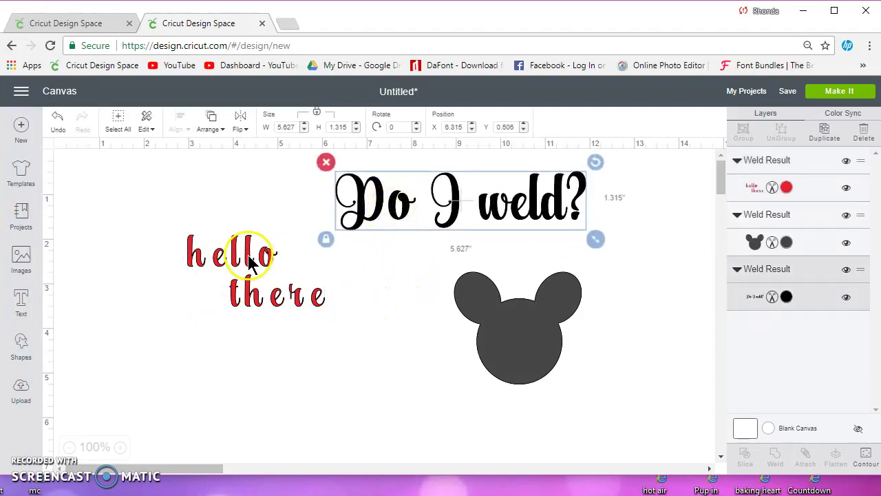
left_click_drag(528, 356, 475, 370)
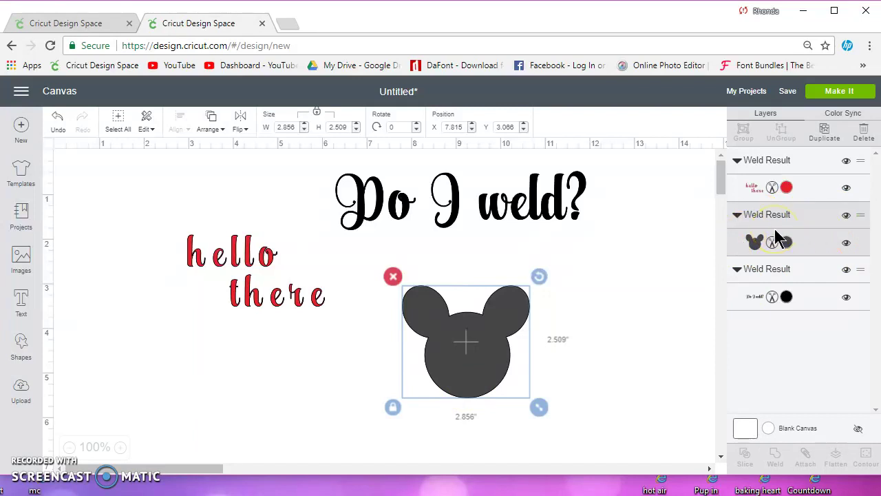
- Raise the welded Mickey head to Y 2.775, just below 'Do I weld?'
left_click(484, 387)
left_click_drag(462, 383, 461, 371)
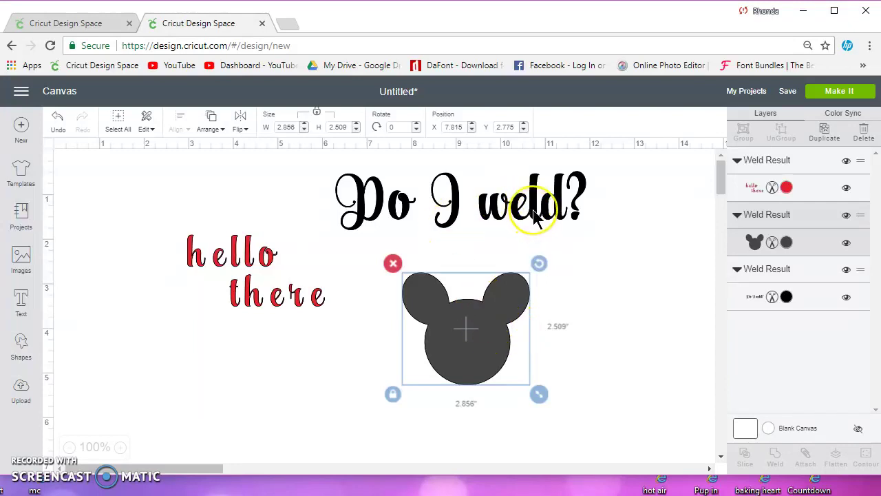
- Nudge 'Do I weld?' to X 5.968, Y 0.589 above the Mickey head, then deselect it
left_click_drag(537, 219, 523, 227)
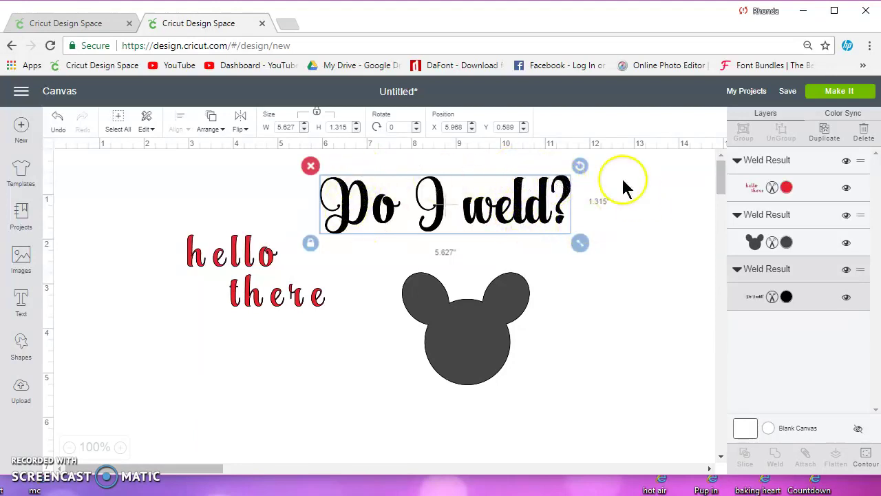
left_click(382, 373)
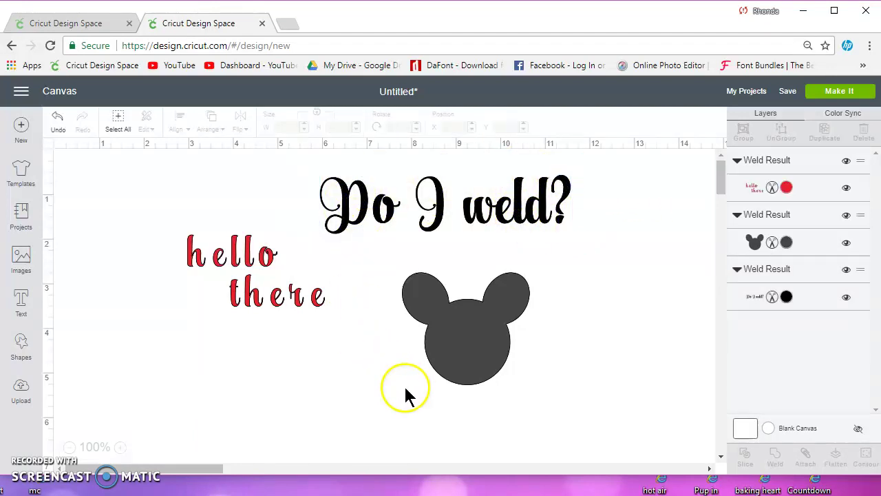